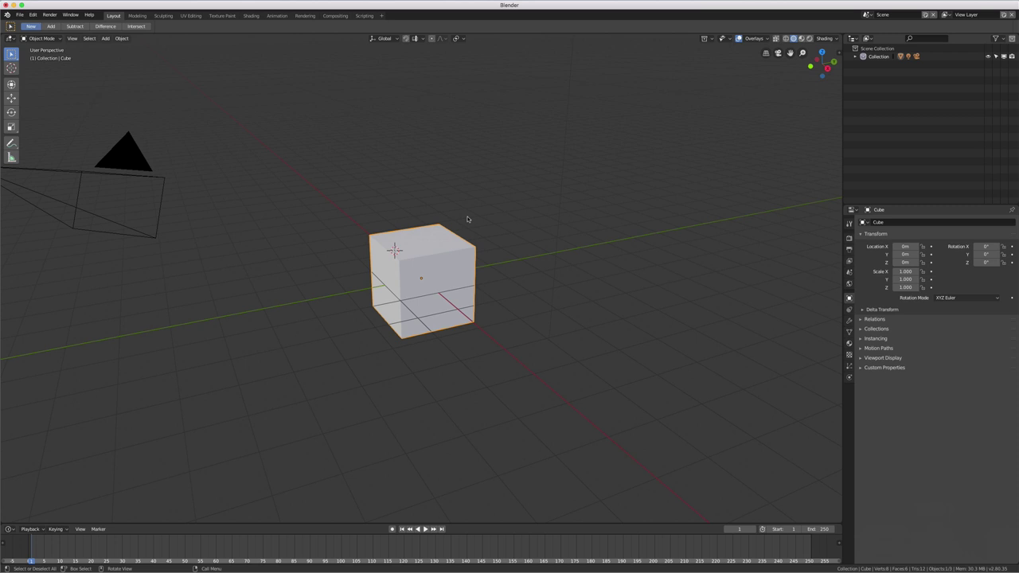
Show Blender's splash screen over the default cube scene
click(10, 17)
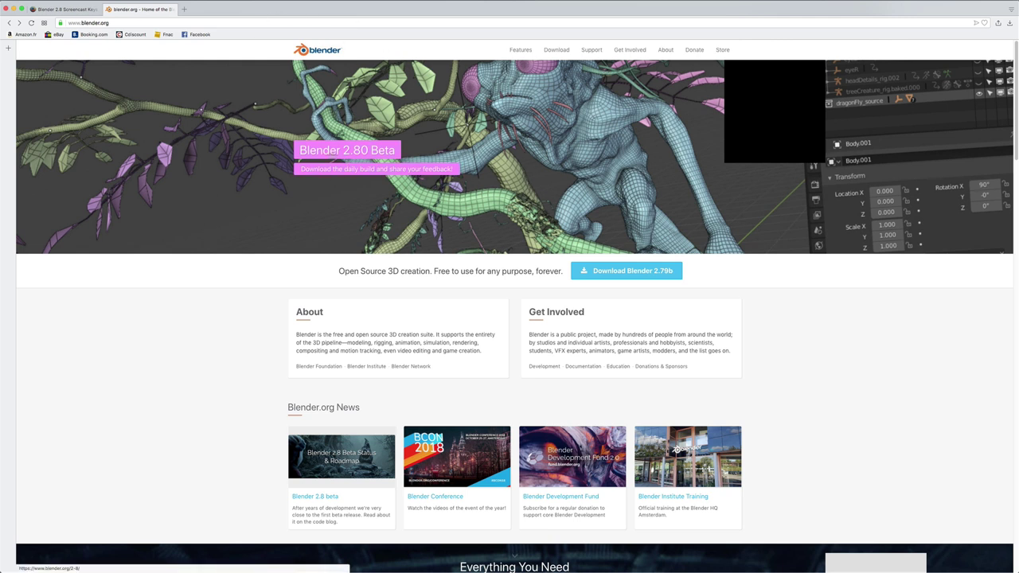
Open the Blender 2.8 Beta download builds page and compare its Windows, macOS and Linux builds
click(365, 150)
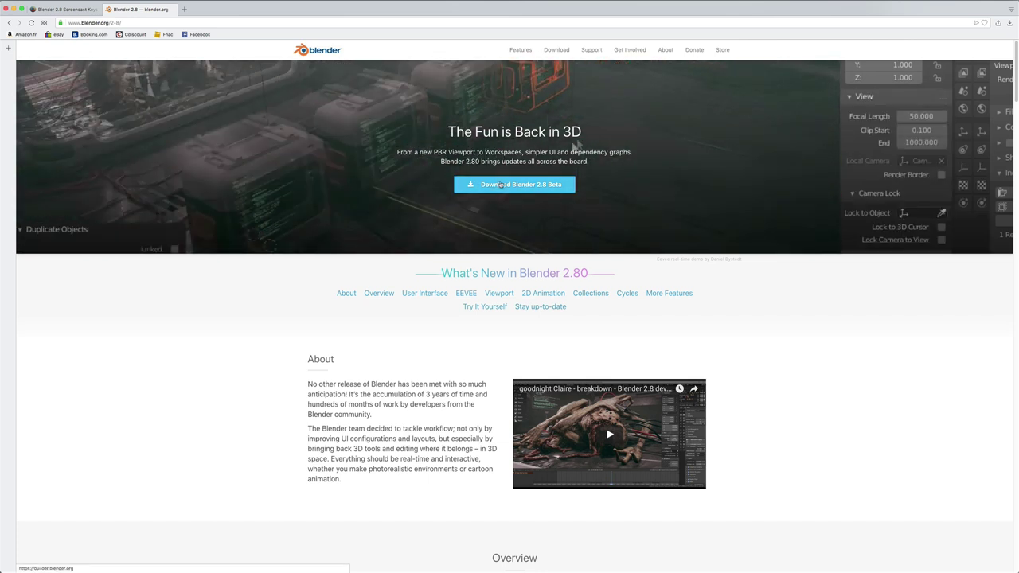
click(514, 185)
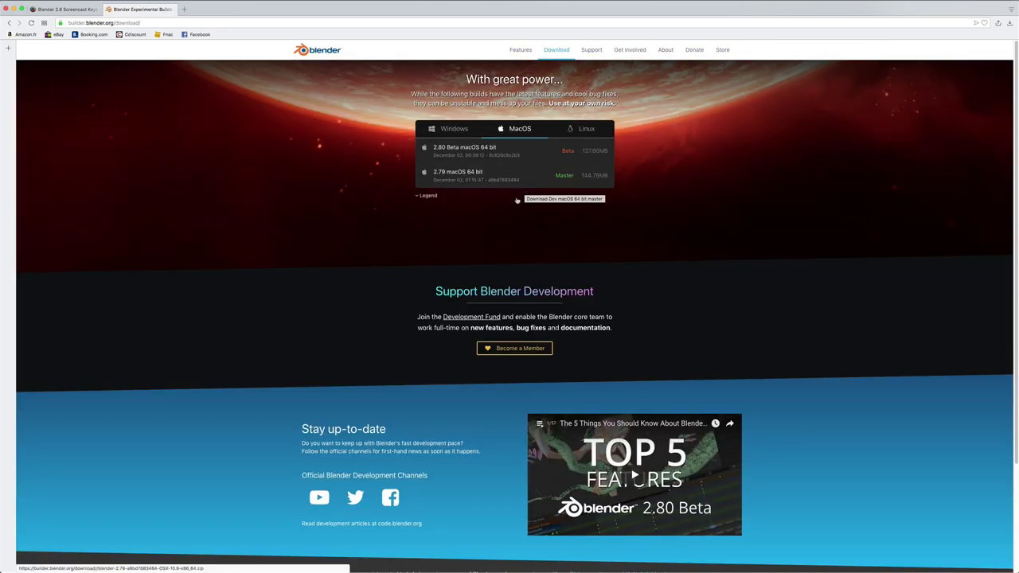
click(456, 133)
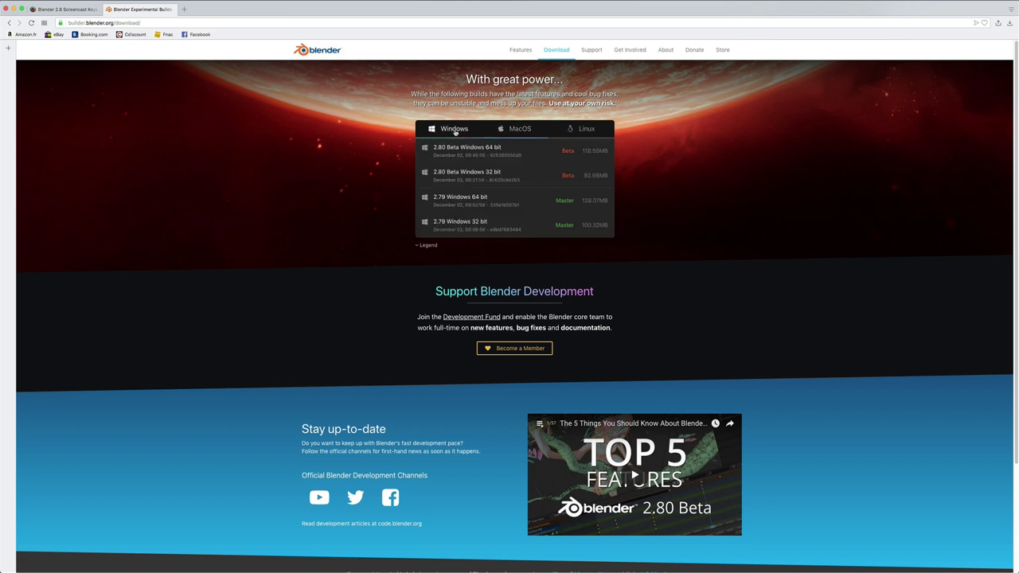
click(518, 129)
click(584, 133)
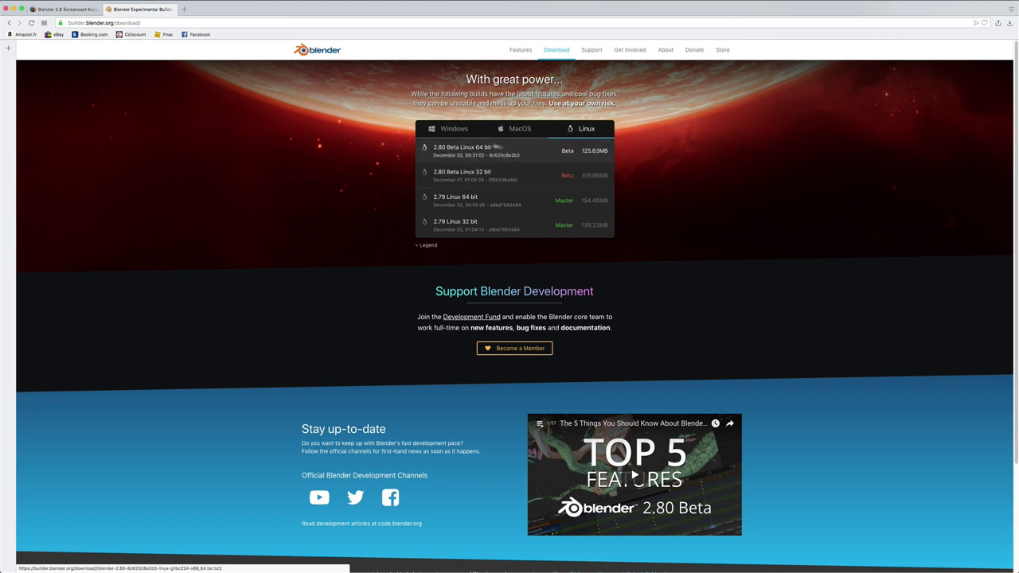
click(520, 130)
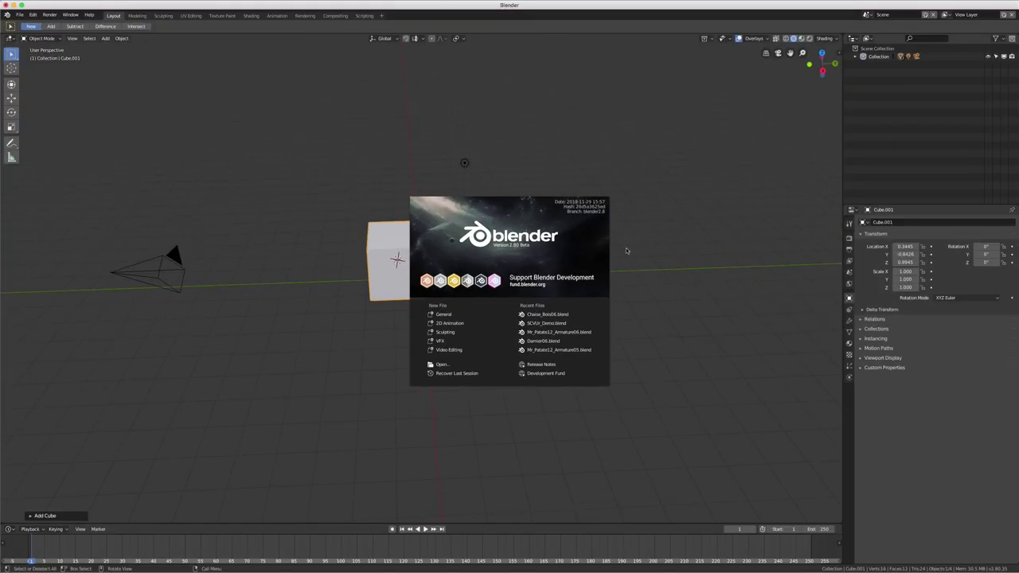
Close the splash screen and orbit to look down on the cube, camera and light
click(536, 158)
middle_drag(484, 178, 439, 187)
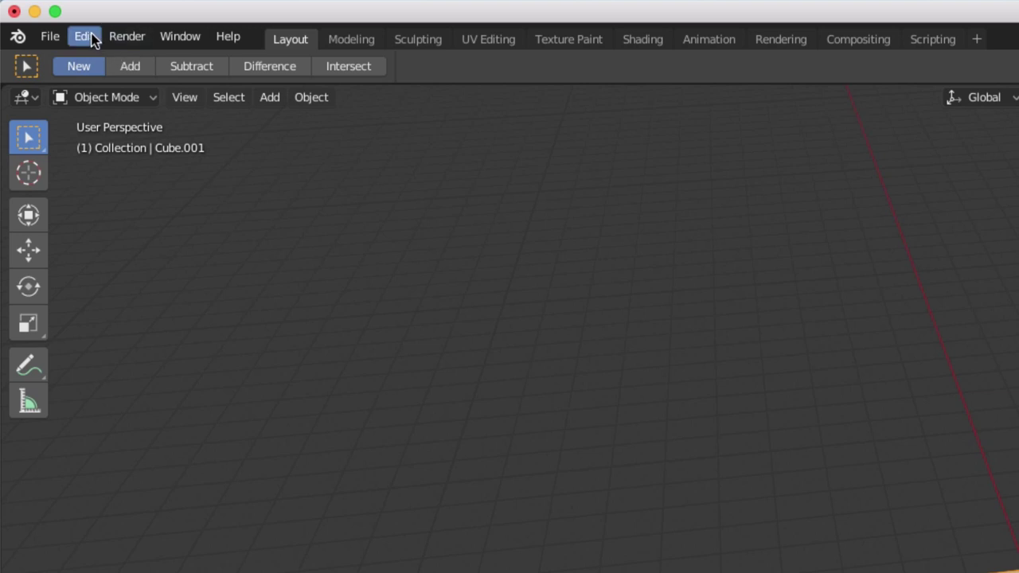
click(86, 36)
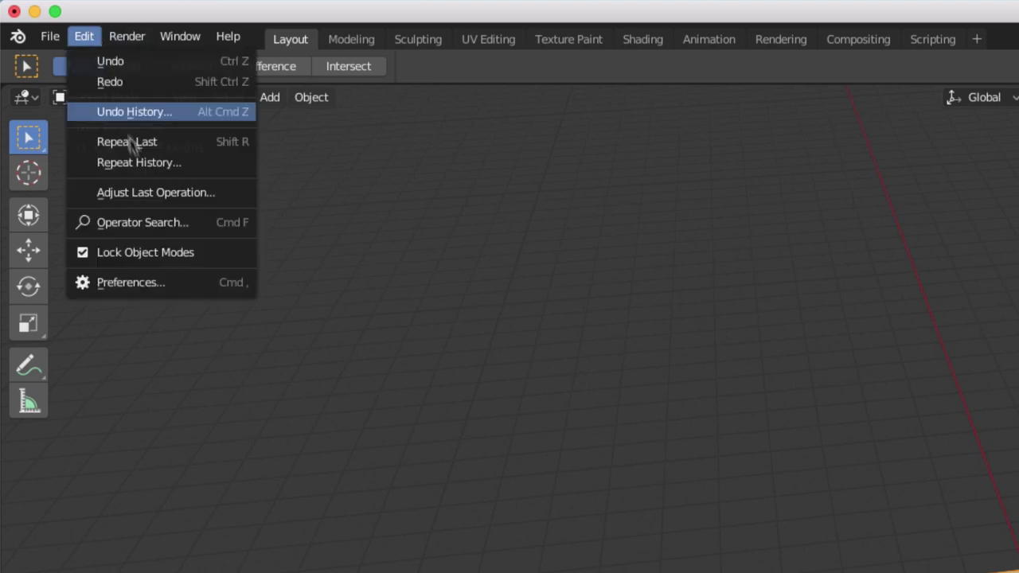
click(132, 283)
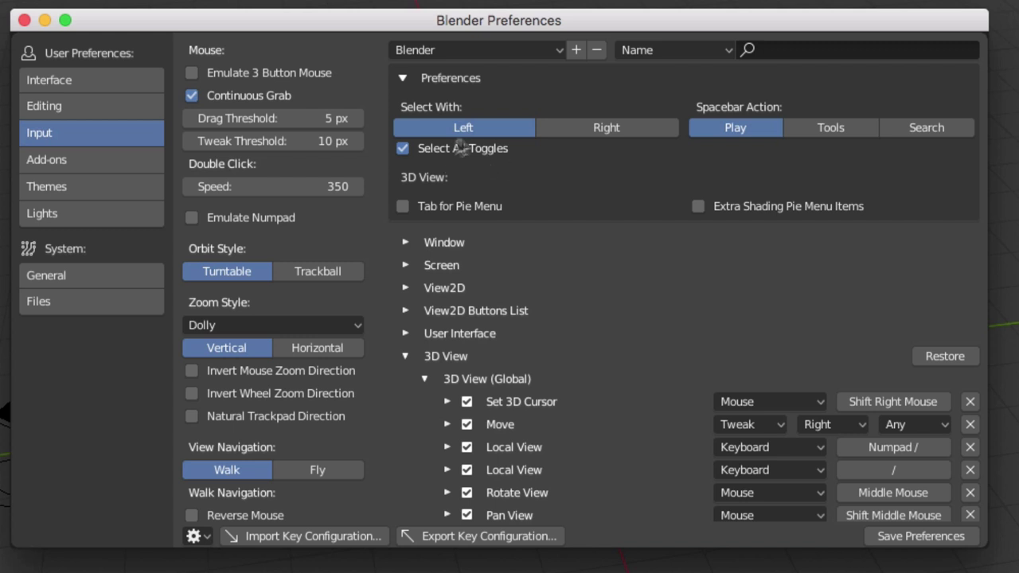
click(25, 22)
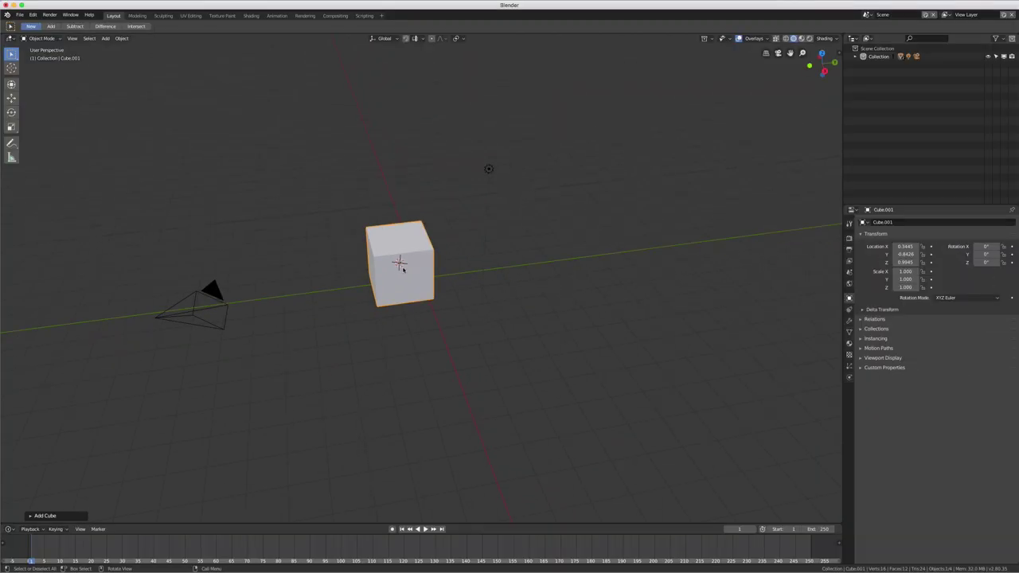
key(Tab)
scroll(407, 258, up, 4)
scroll(414, 247, down, 3)
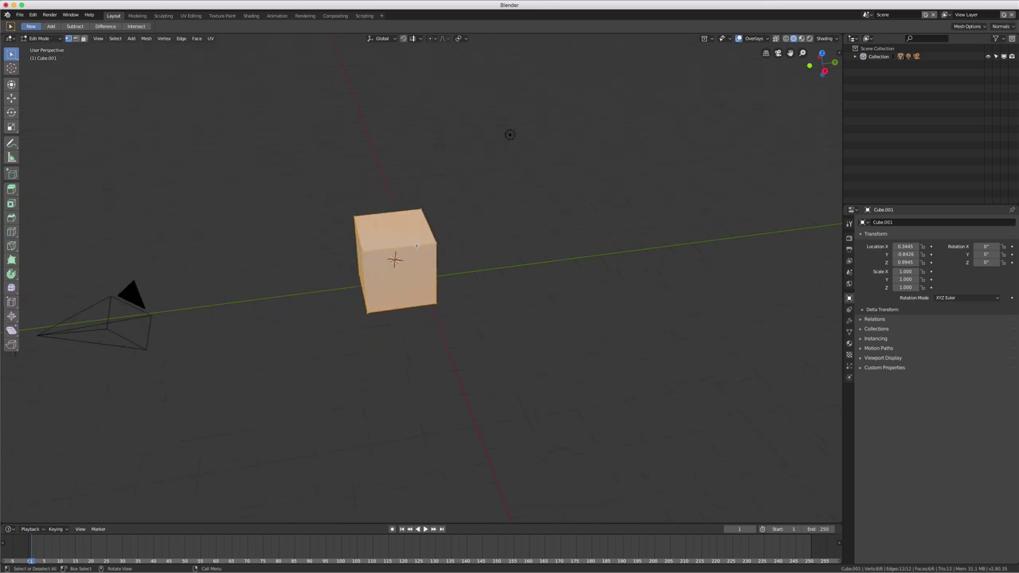
scroll(417, 246, down, 2)
scroll(417, 245, up, 4)
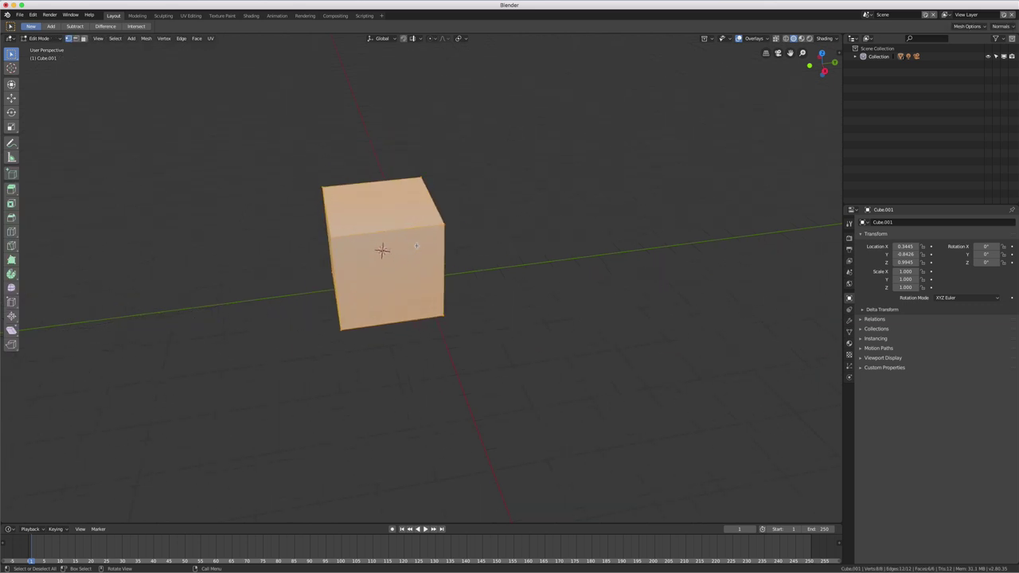
scroll(416, 246, down, 3)
key(Tab)
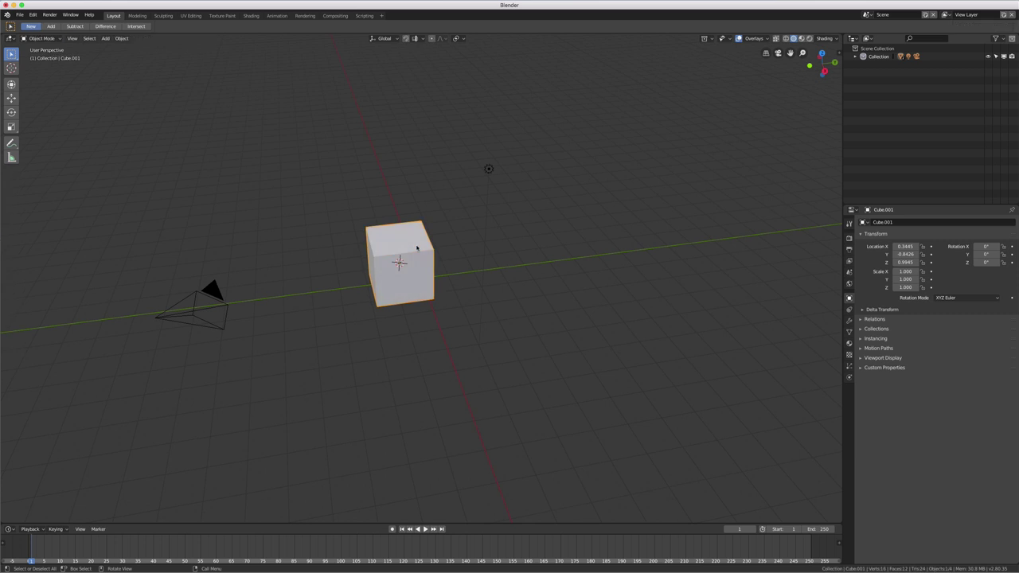
key(Tab)
key(Tab)
click(458, 237)
key(a)
key(alt+a)
key(a)
key(alt+a)
key(a)
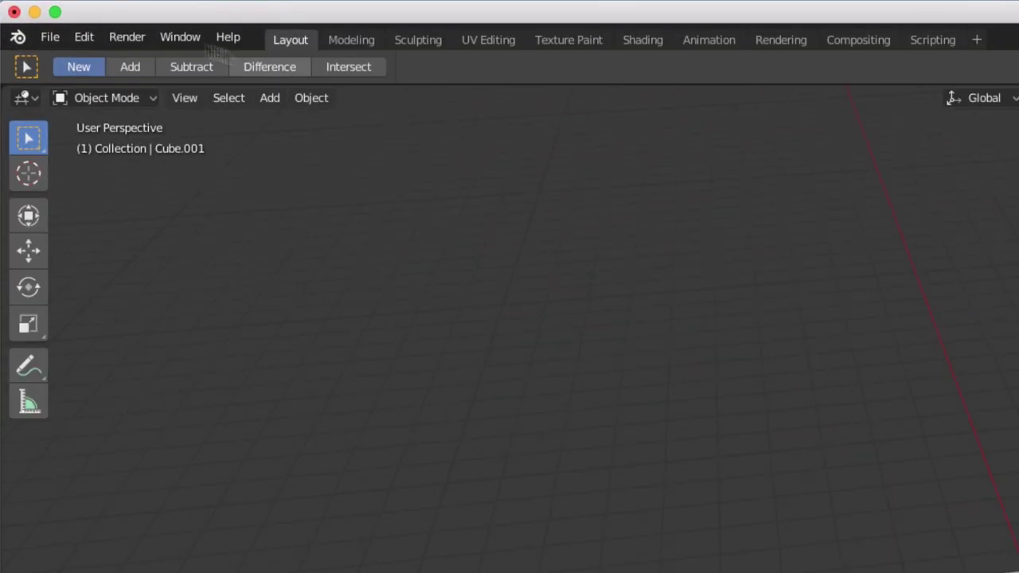
Uncheck Select All Toggles in the Input preferences, save, and close Preferences
click(90, 37)
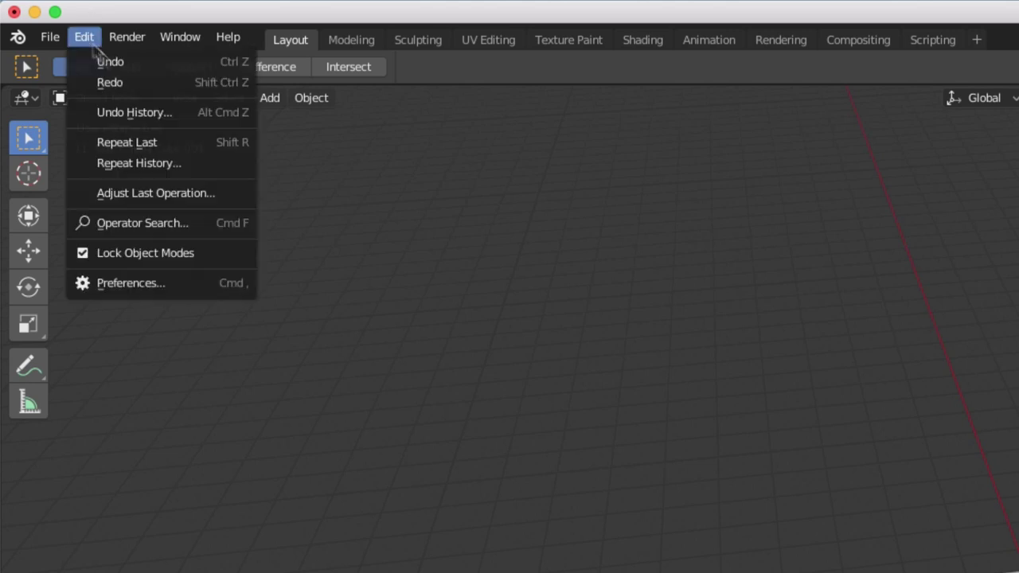
click(142, 285)
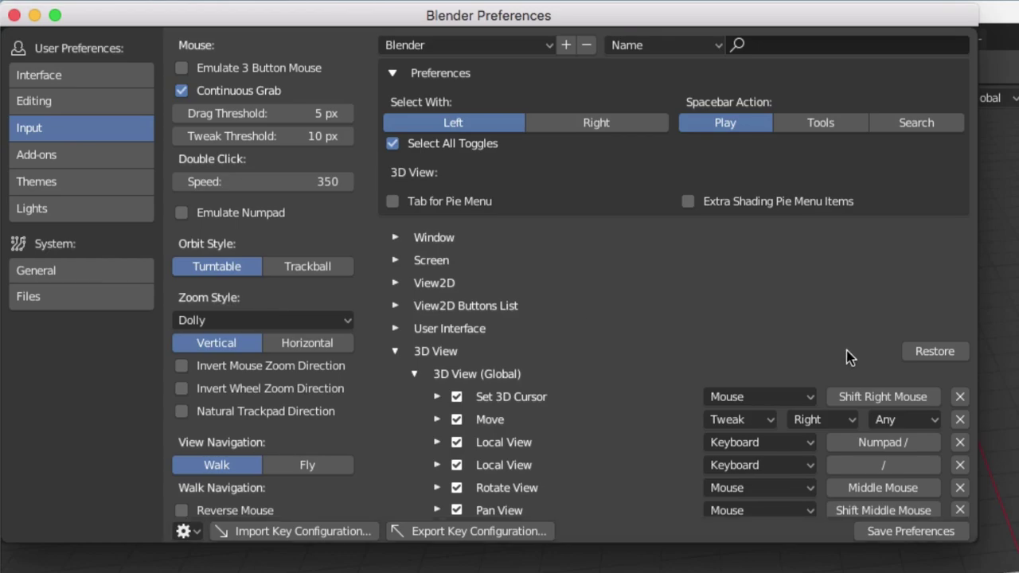
click(394, 145)
click(910, 539)
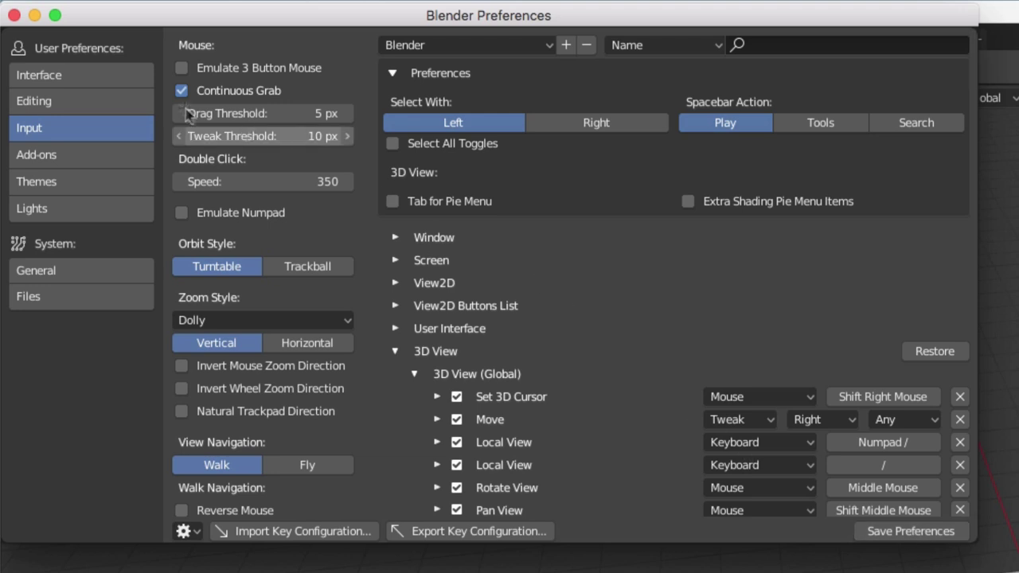
click(14, 15)
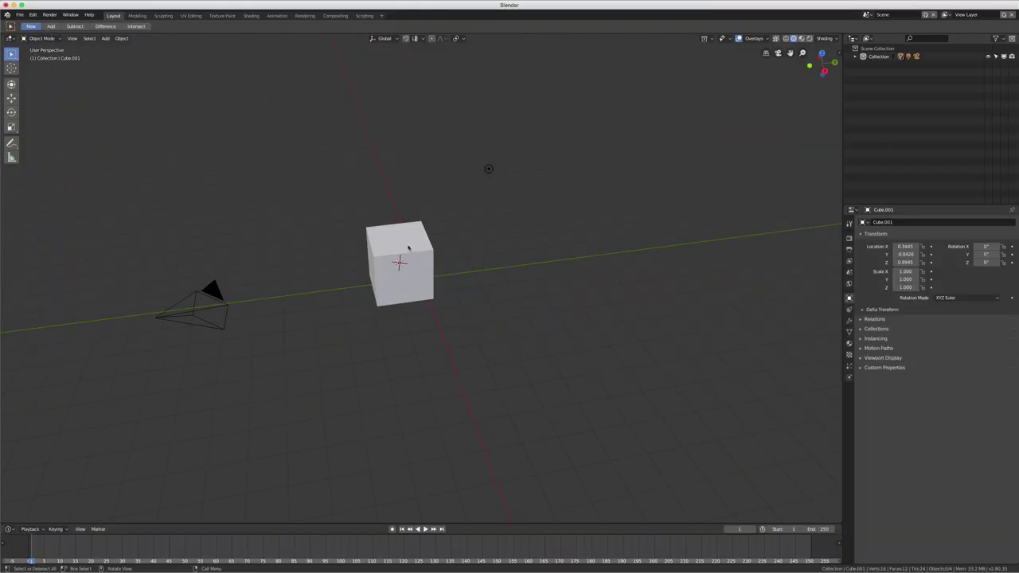
key(a)
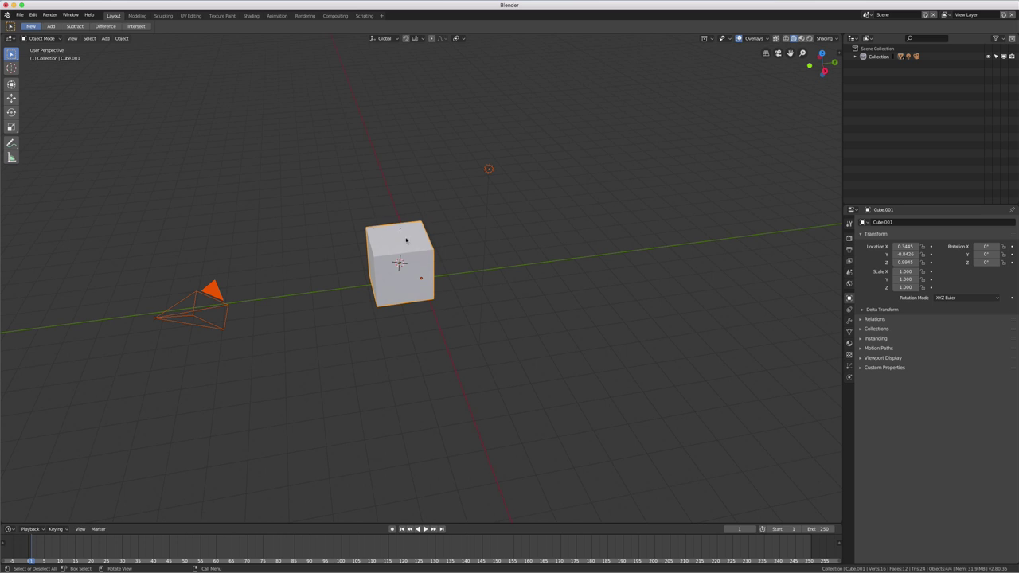
key(alt+a)
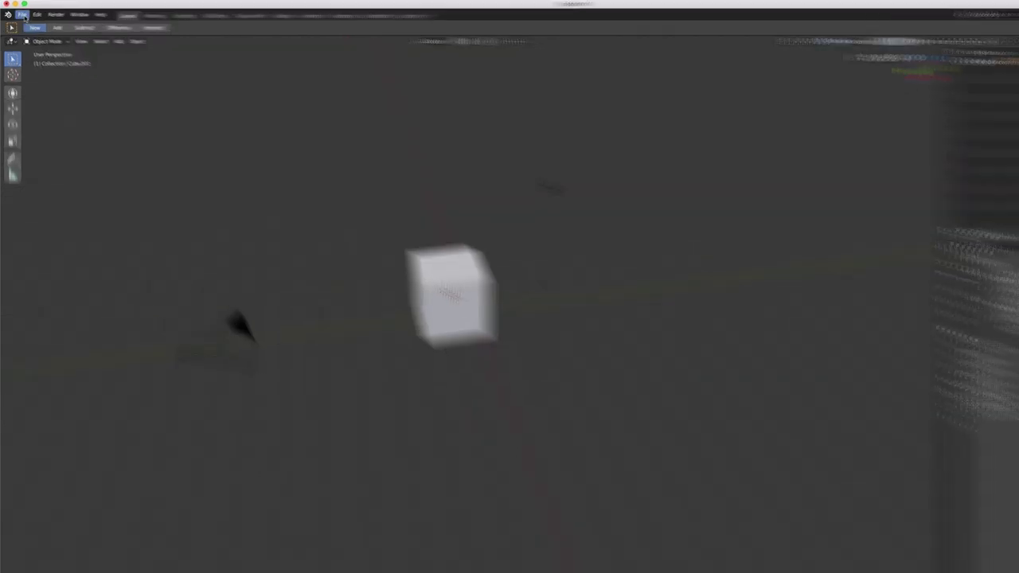
Enable Select All Toggles in the Input preferences
click(19, 15)
mouse_move(84, 13)
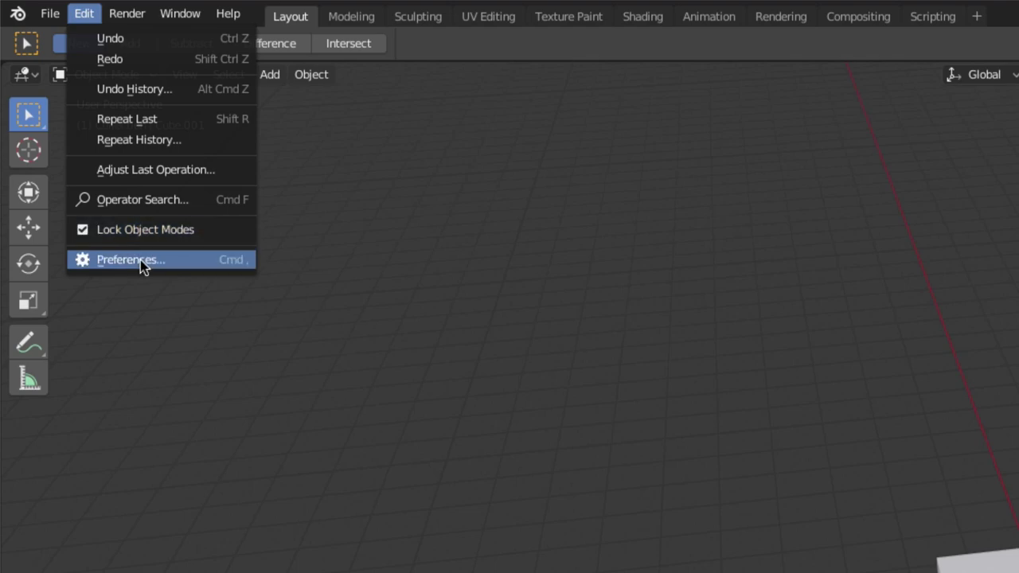
click(140, 260)
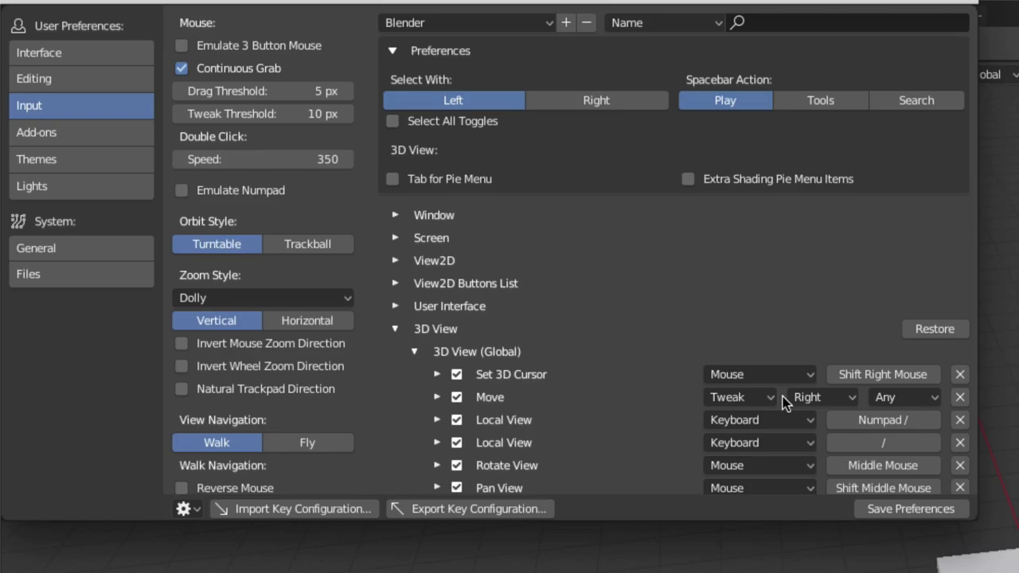
click(393, 124)
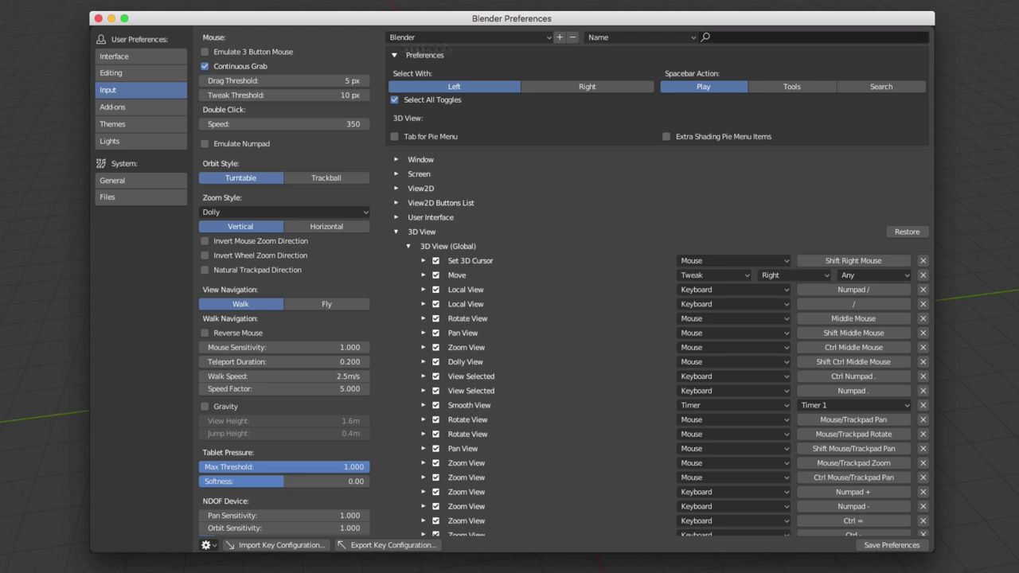
Browse the General and Interface preferences, then return to orbiting the cube scene
click(128, 177)
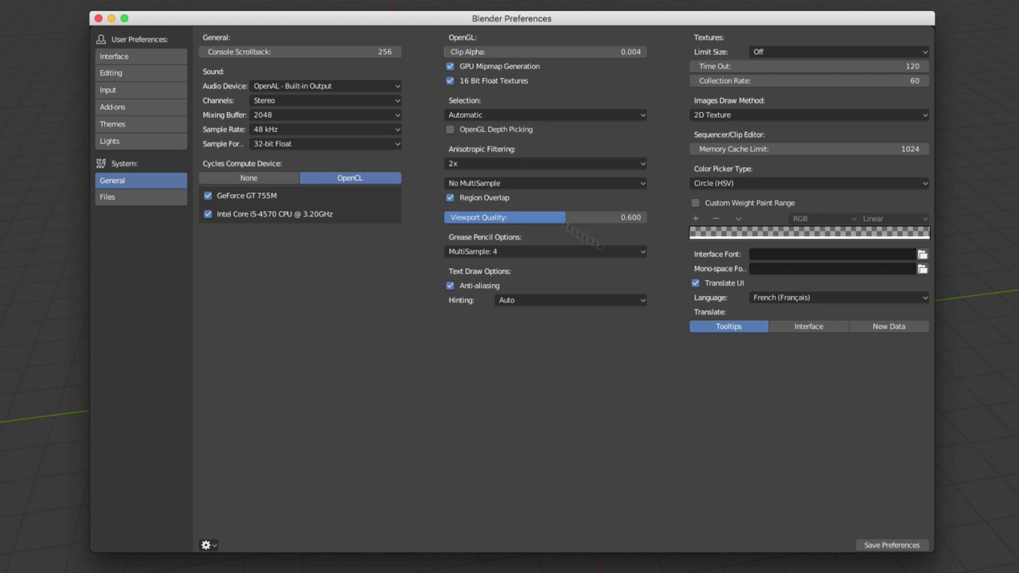
click(162, 63)
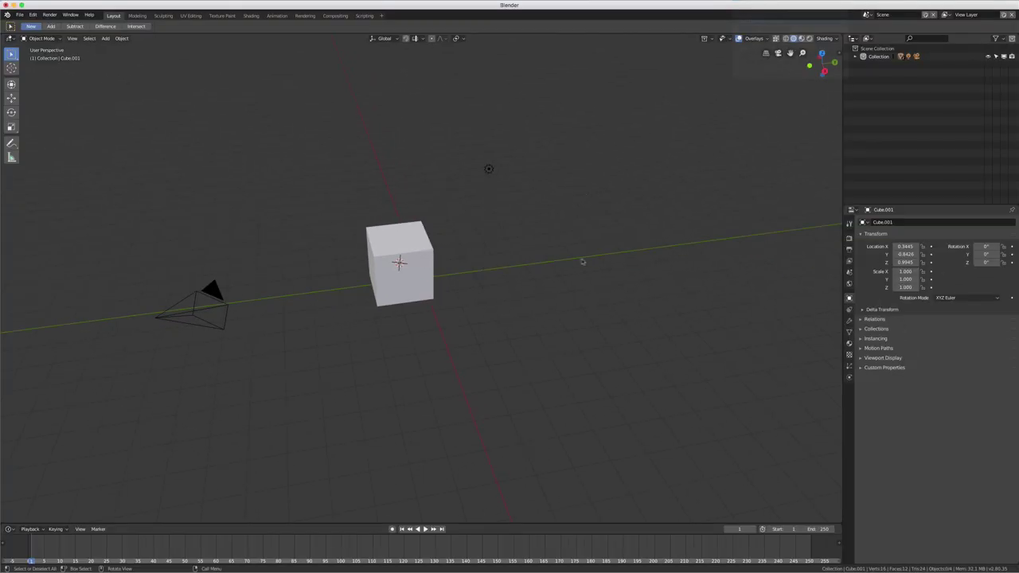
middle_drag(582, 261, 594, 257)
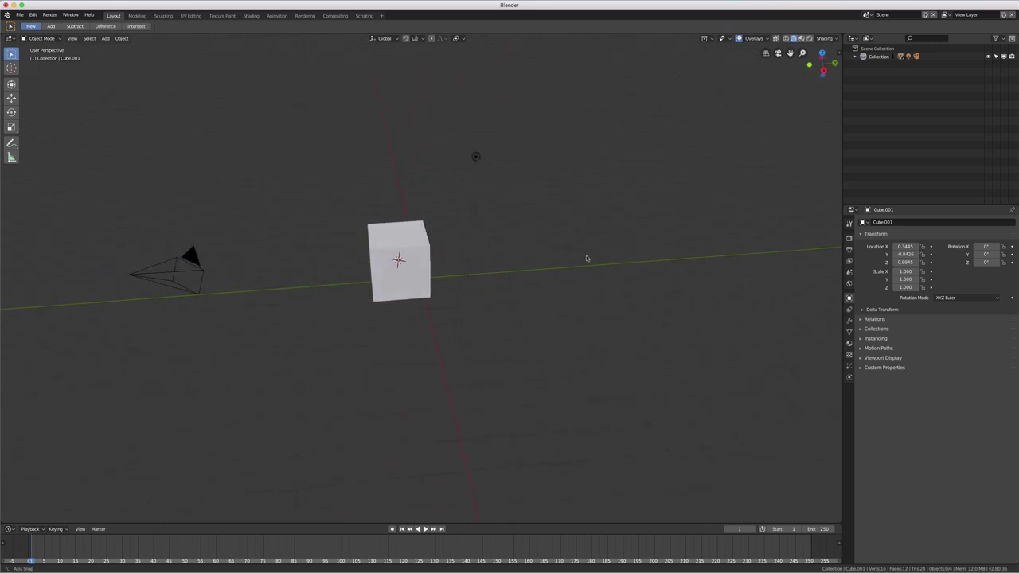
click(711, 40)
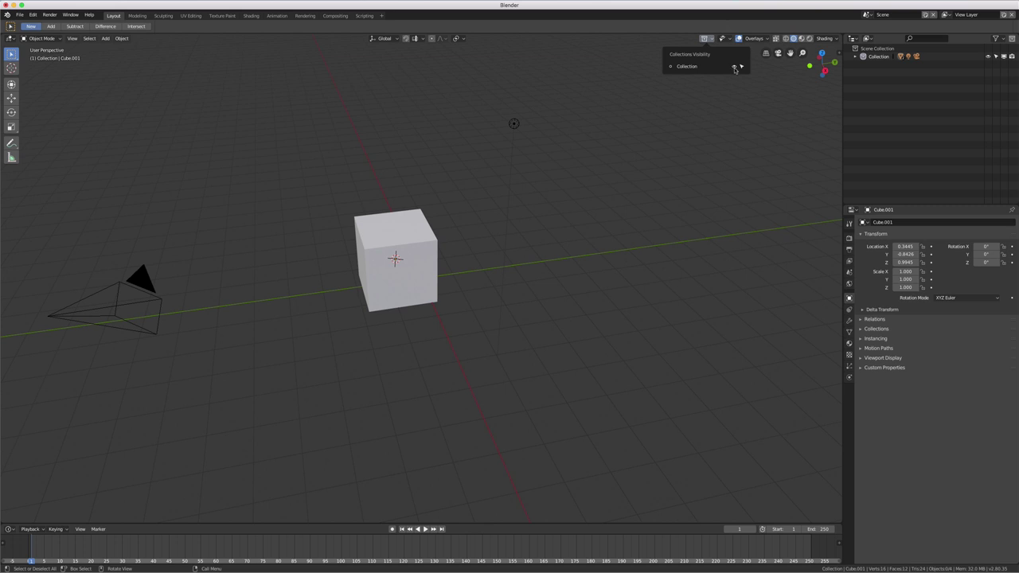
click(733, 66)
click(734, 67)
click(715, 41)
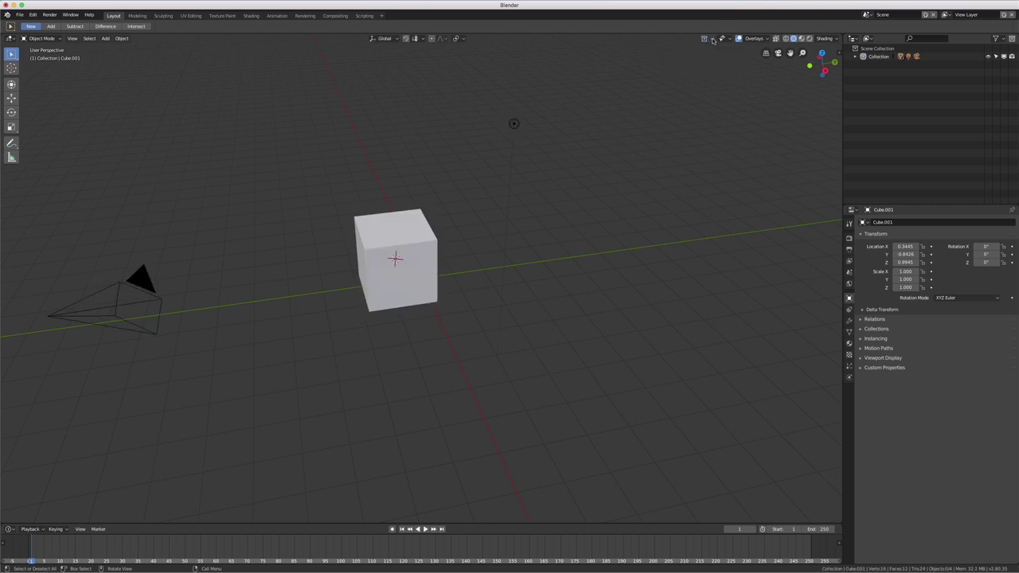
middle_drag(690, 262, 690, 263)
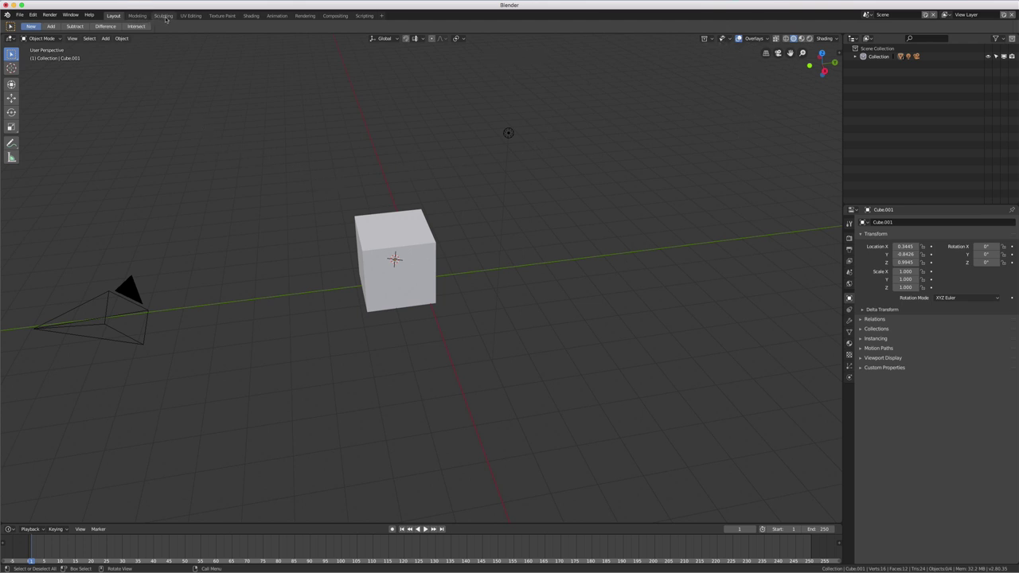
Visit the UV Editing, Animation and Rendering workspaces, ending in Modeling
click(191, 15)
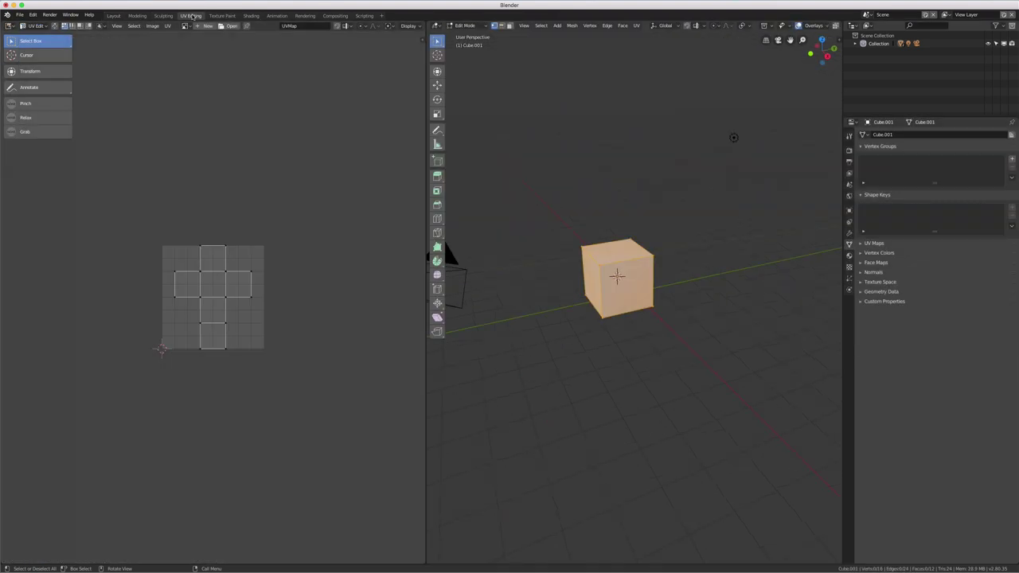
click(283, 15)
click(305, 16)
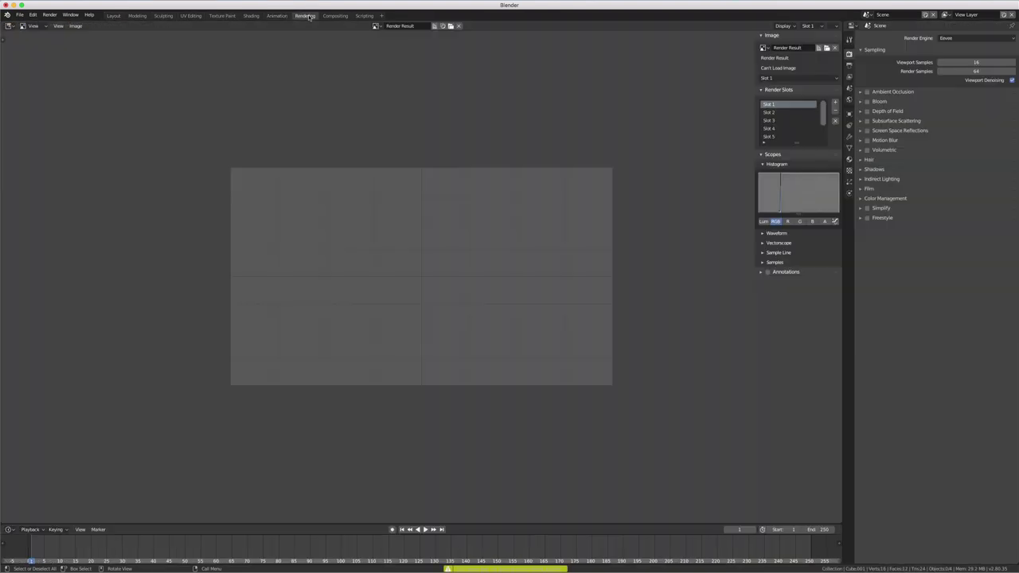
click(136, 16)
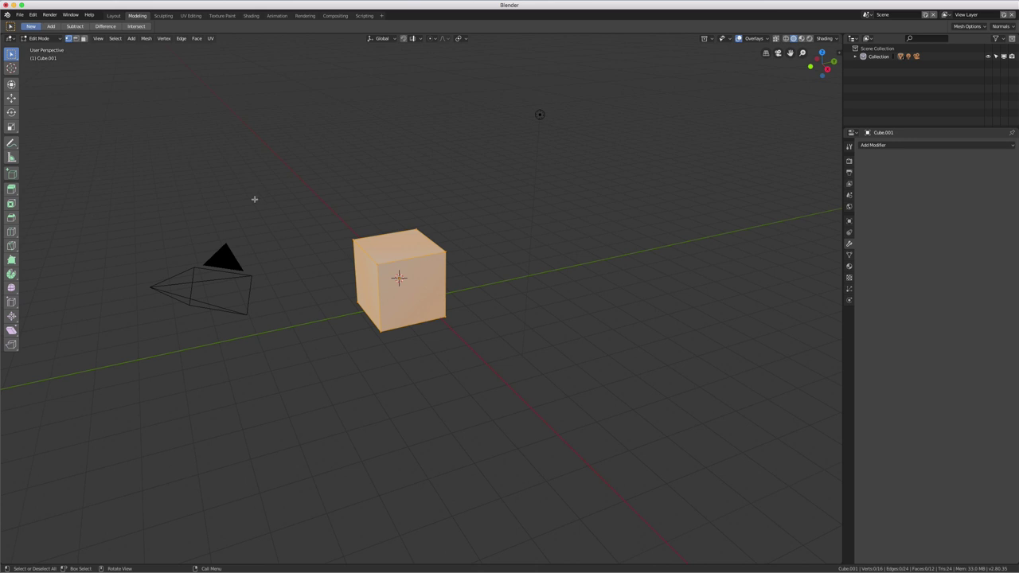
Put Cube.001 back in Object Mode, then select and deselect it
key(Tab)
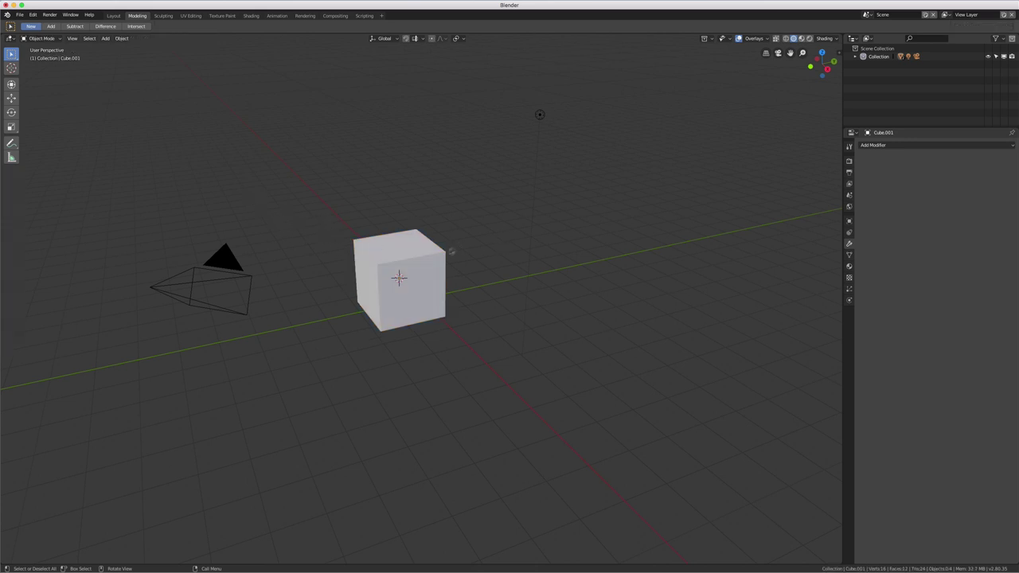
middle_drag(451, 251, 446, 257)
click(419, 256)
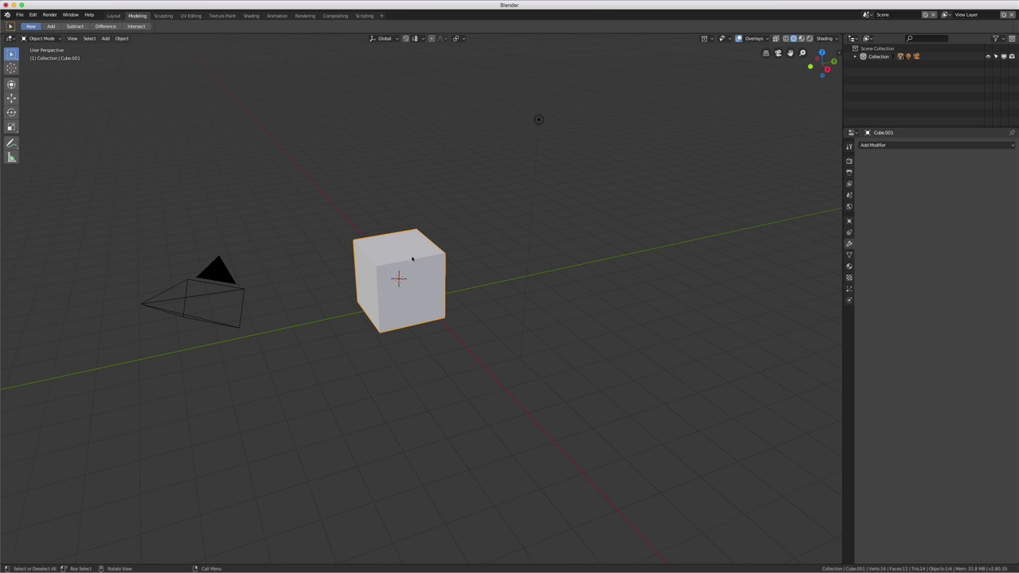
click(450, 213)
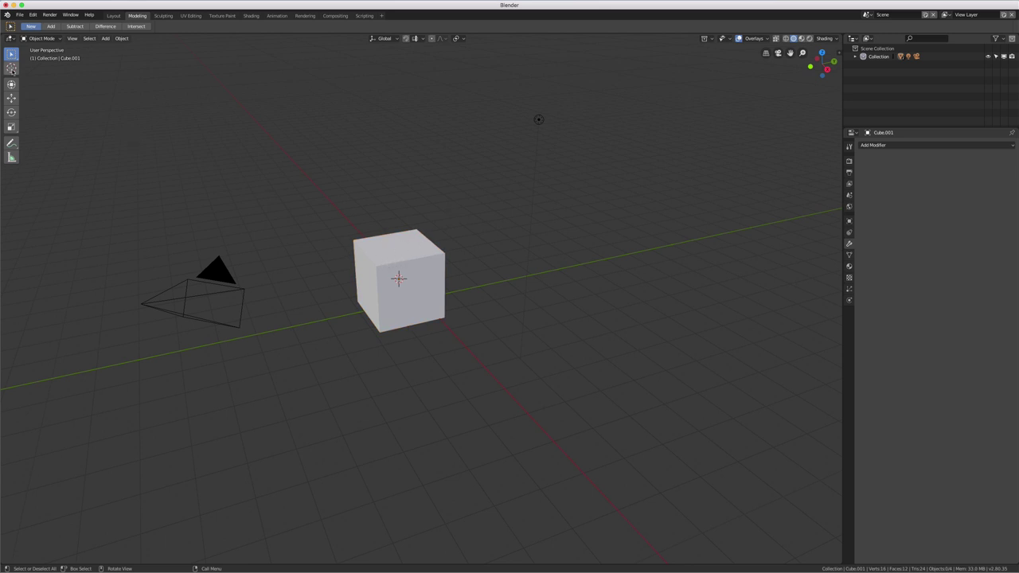
click(11, 69)
Place the 3D cursor right of the cube, then return to the Select Box tool
click(414, 182)
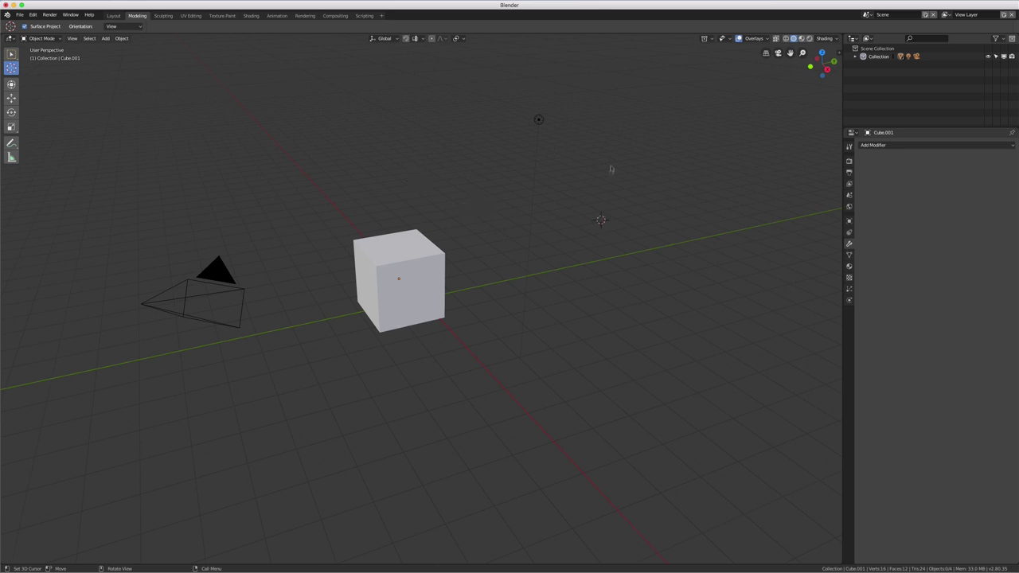
click(455, 164)
click(11, 54)
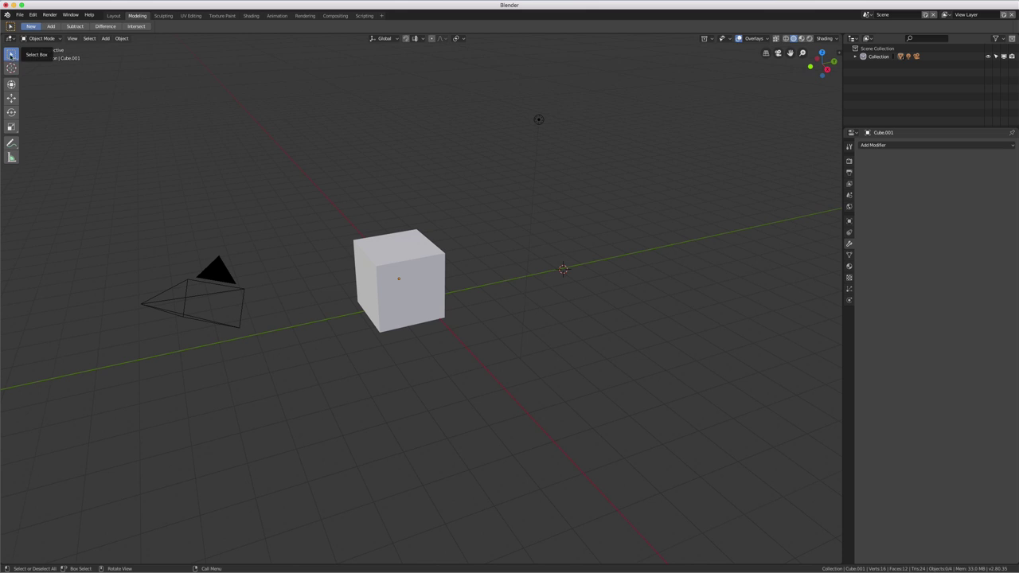
click(396, 251)
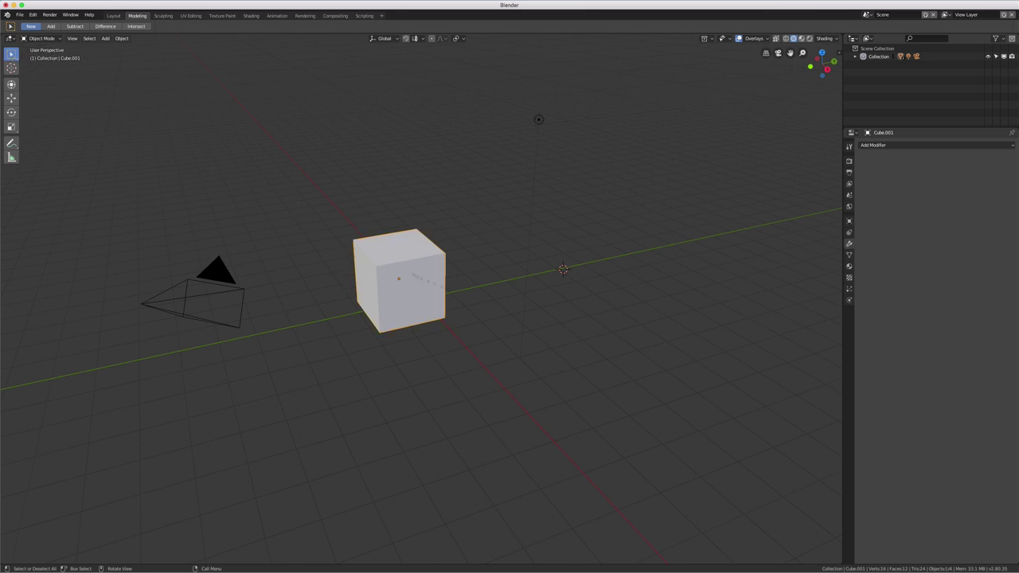
click(562, 298)
middle_drag(470, 255, 434, 266)
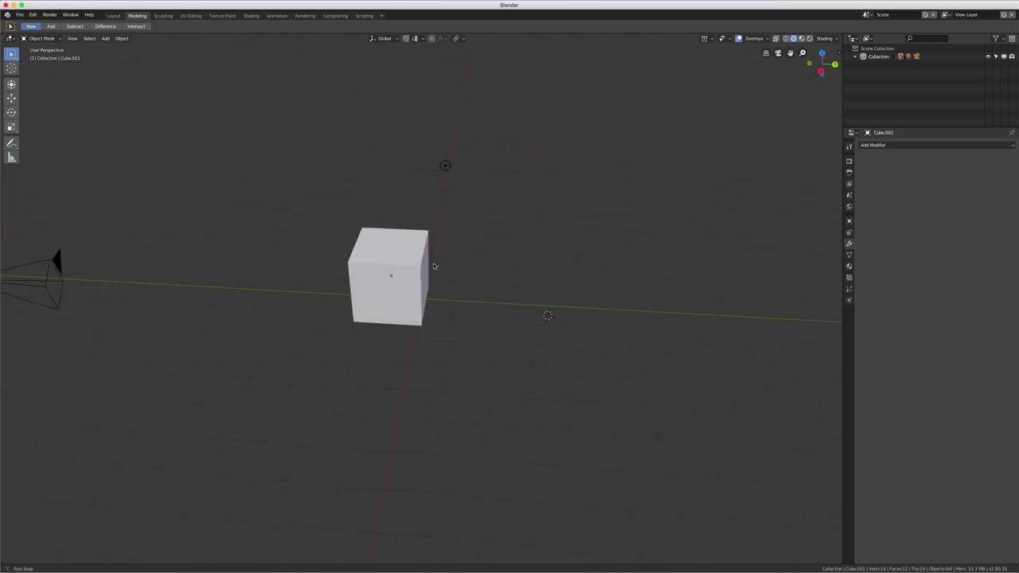
scroll(434, 266, up, 2)
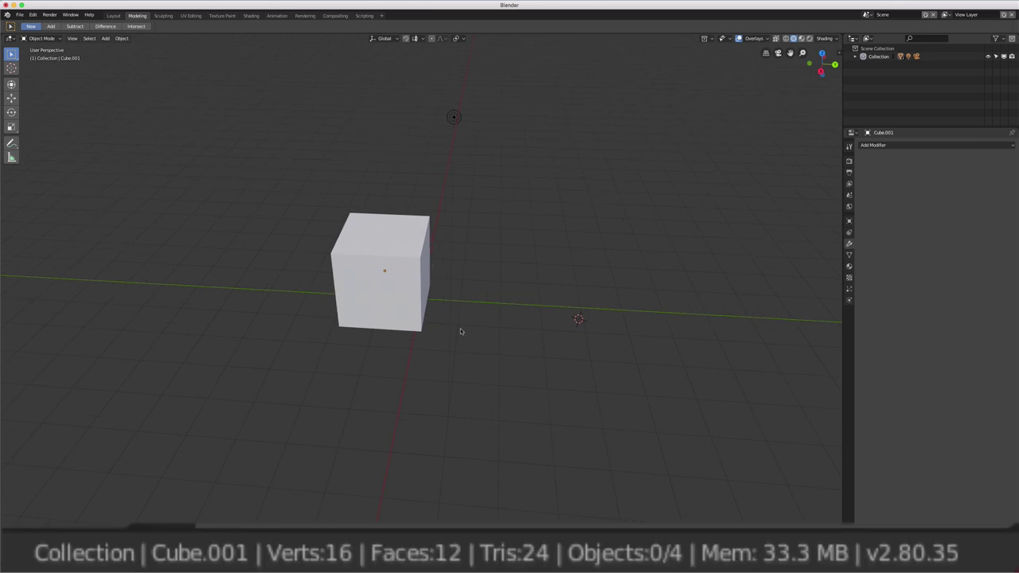